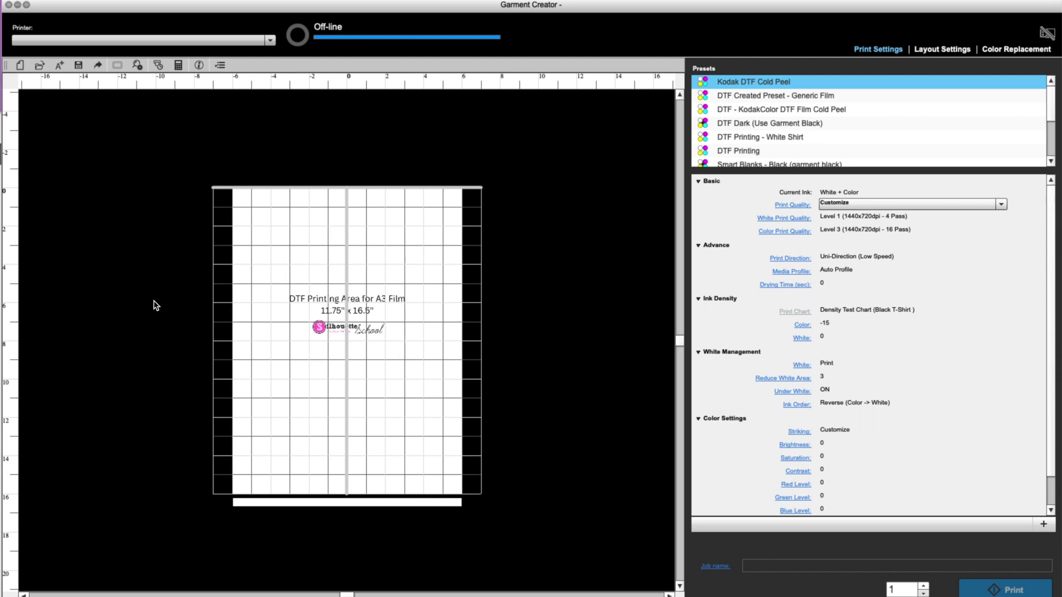
Import designs 9, 10 and 11 from the sarcasm bundle's Rms0234 folder using Multi Image
{"action": "left_click", "coordinate": [126, 1]}
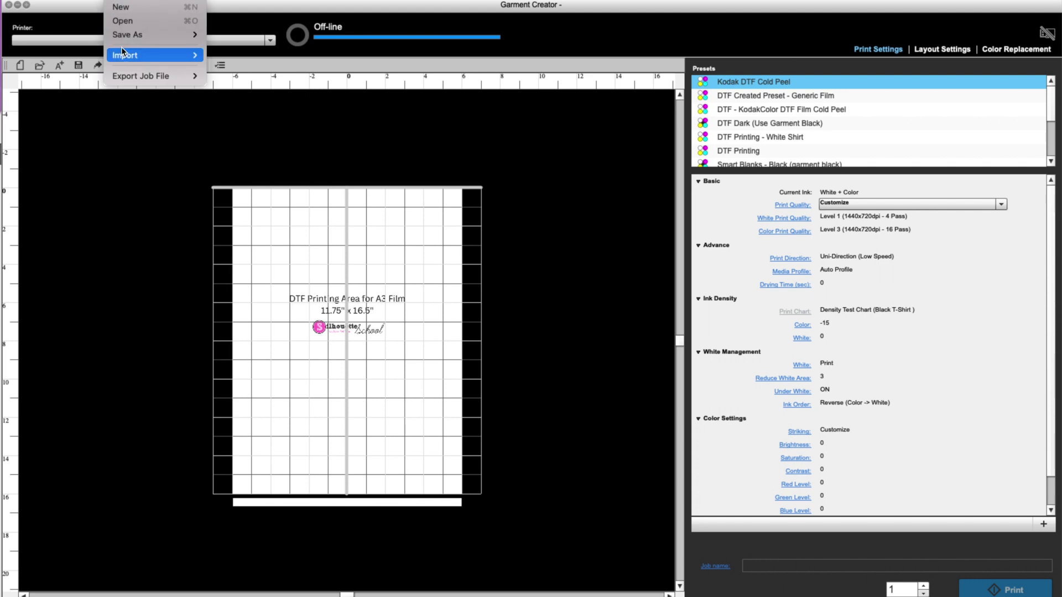
{"action": "mouse_move", "coordinate": [125, 56]}
{"action": "mouse_move", "coordinate": [145, 2]}
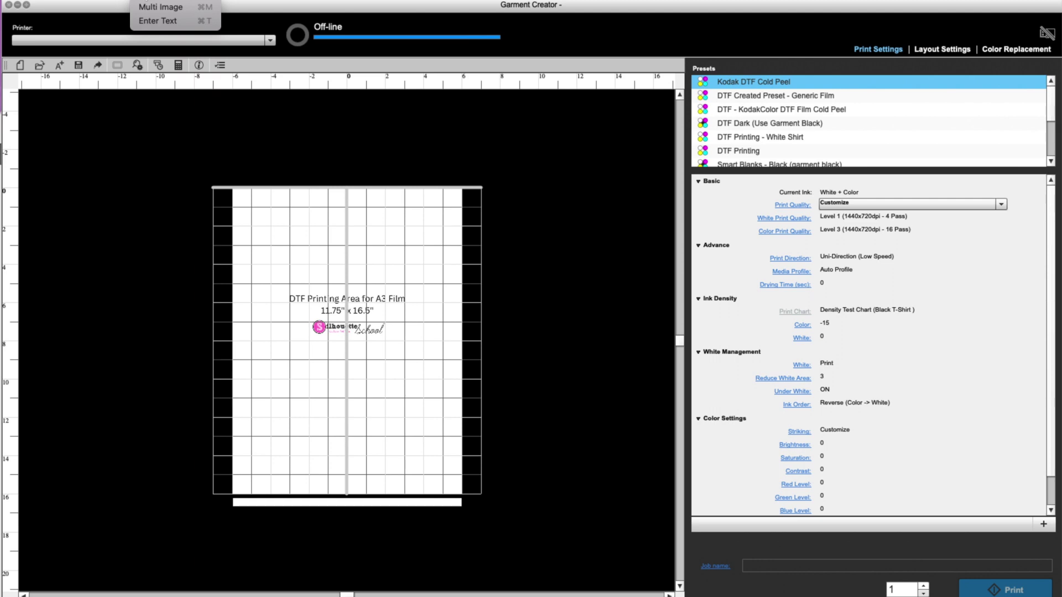
{"action": "left_click", "coordinate": [142, 7]}
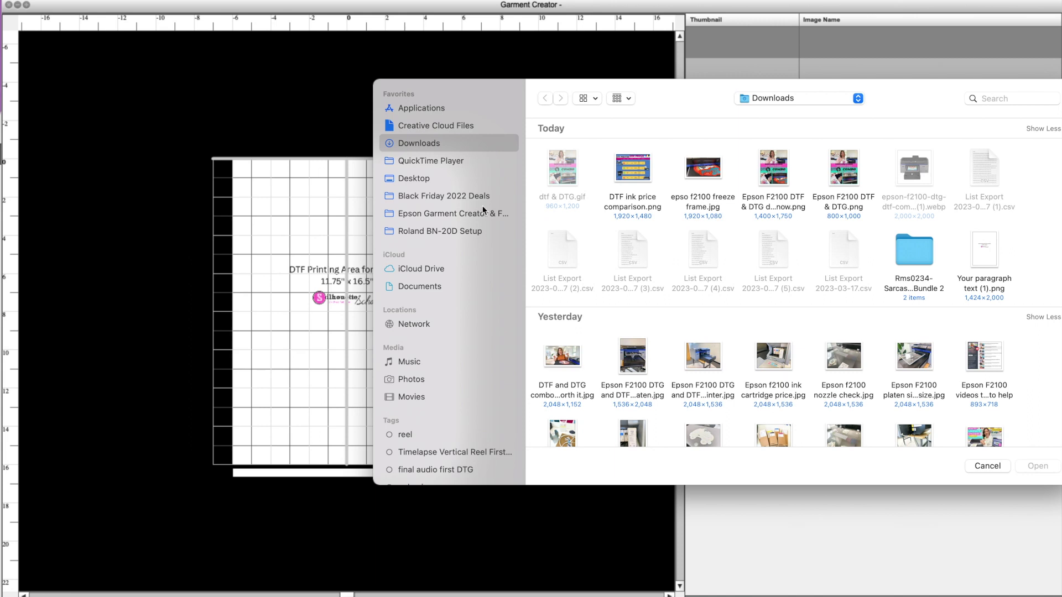
{"action": "left_click", "coordinate": [927, 255]}
{"action": "double_click", "coordinate": [926, 254]}
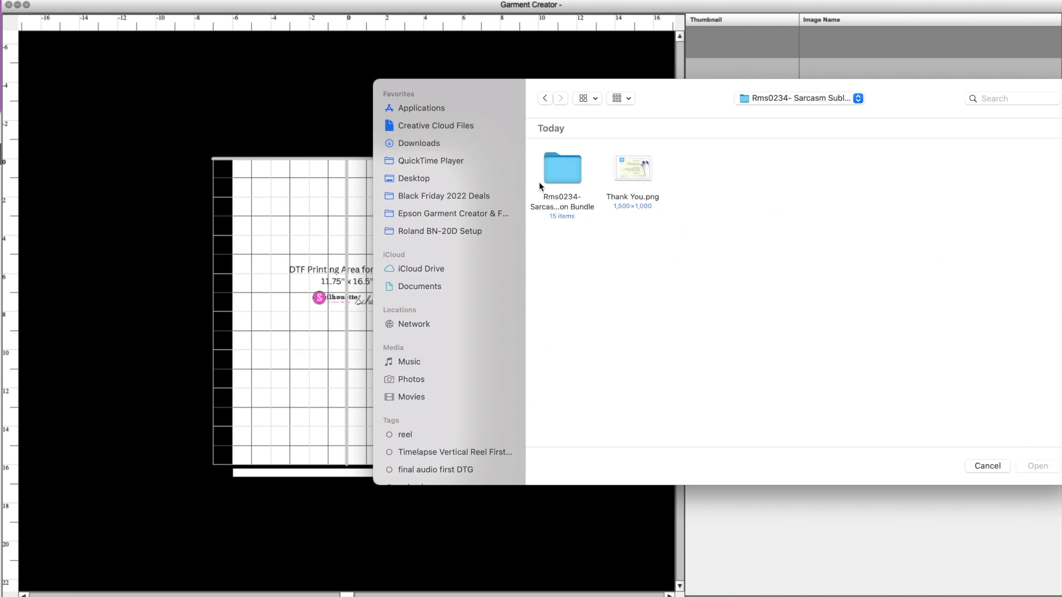
{"action": "double_click", "coordinate": [561, 171]}
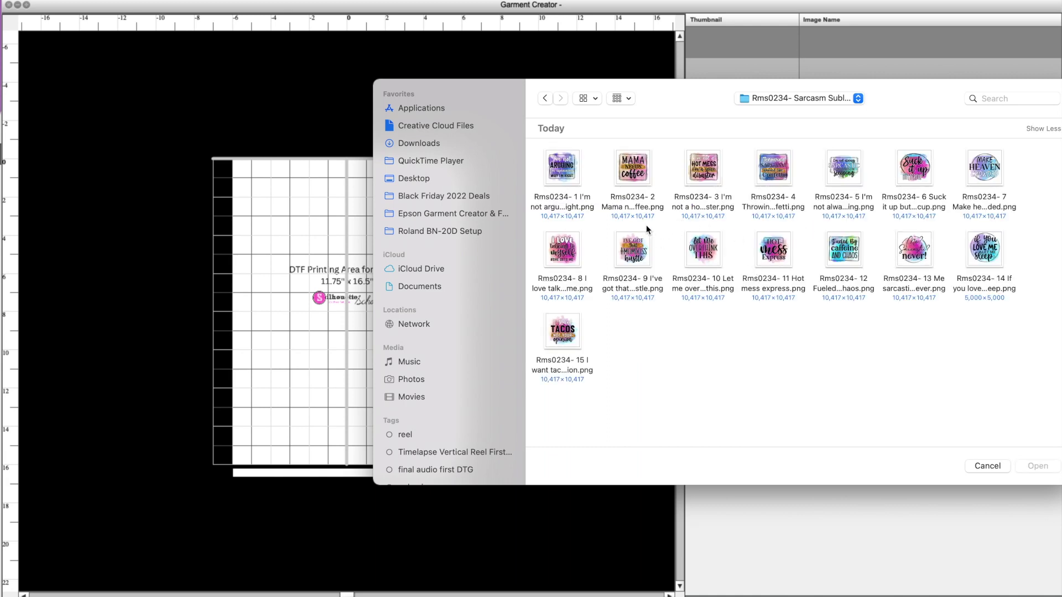
{"action": "left_click_drag", "start_coordinate": [605, 228], "coordinate": [786, 265]}
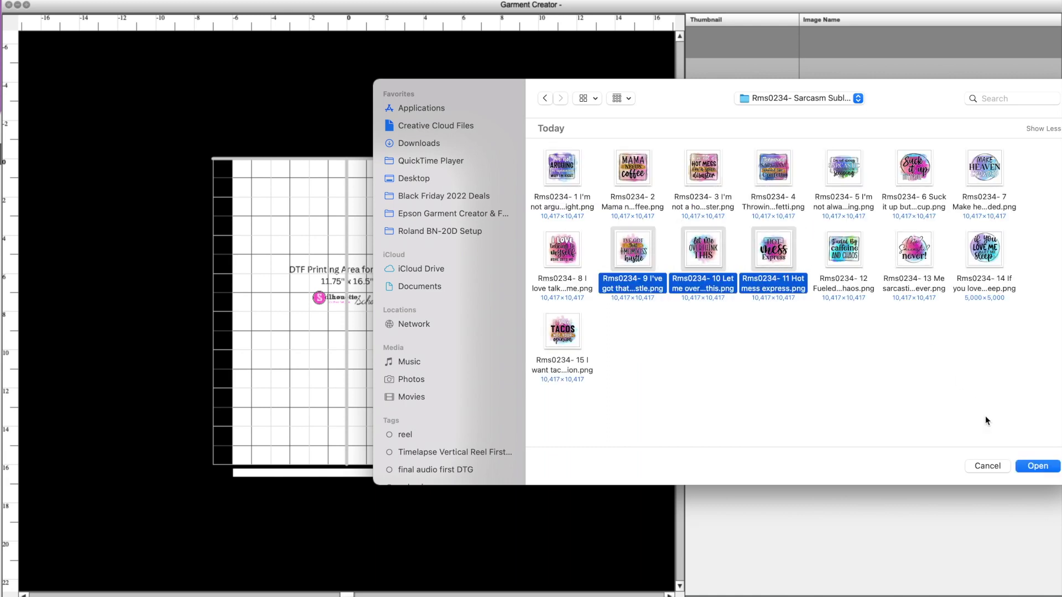
{"action": "left_click", "coordinate": [1032, 466]}
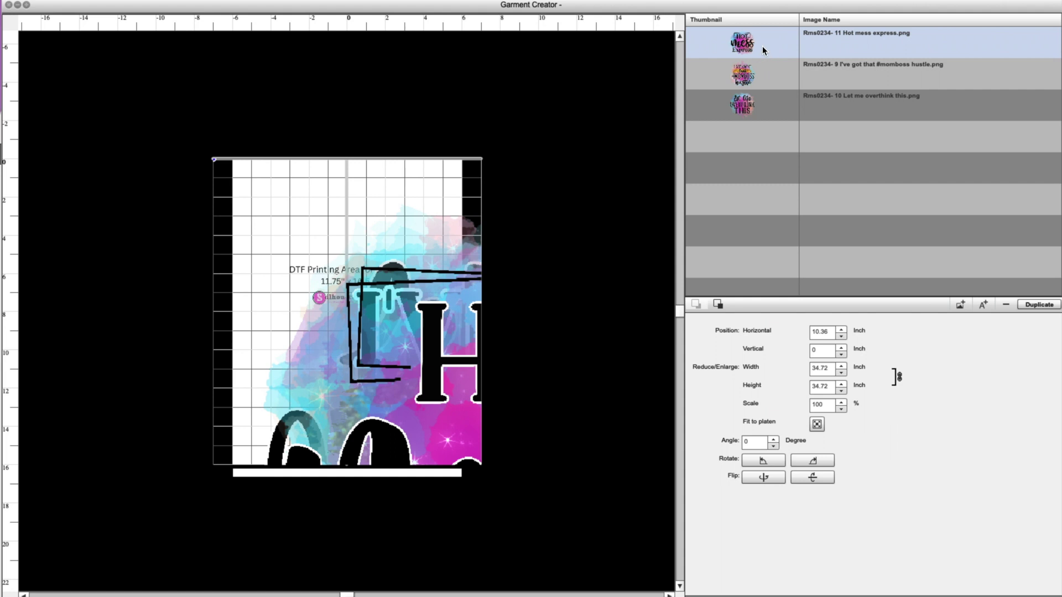
Set the Hot mess express width to 6 inches, making it 6 × 6 at 17% scale
{"action": "double_click", "coordinate": [816, 368]}
{"action": "type", "text": "6"}
{"action": "left_click", "coordinate": [831, 387]}
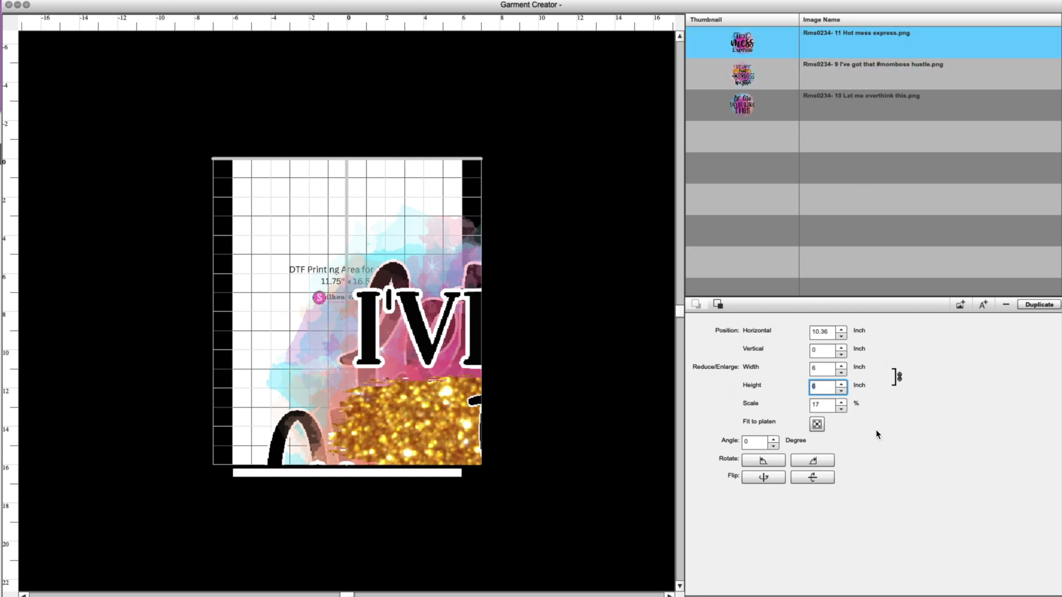
Shrink #momboss hustle to about 15% scale and place it in the platen's top-left corner
{"action": "left_click", "coordinate": [292, 322]}
{"action": "left_click_drag", "start_coordinate": [292, 322], "coordinate": [201, 384]}
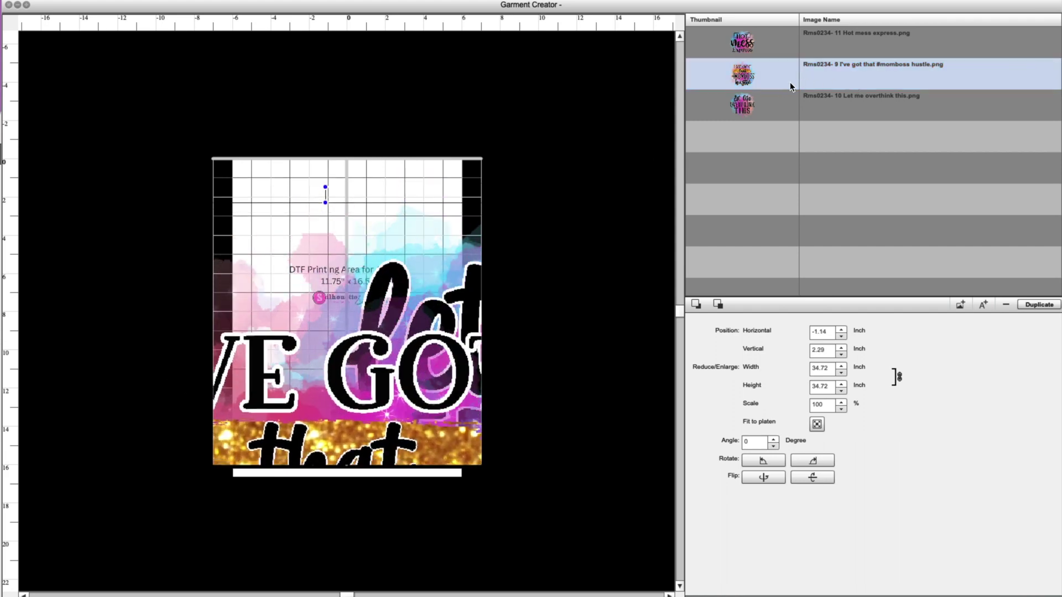
{"action": "left_click_drag", "start_coordinate": [381, 368], "coordinate": [161, 372]}
{"action": "left_click_drag", "start_coordinate": [416, 217], "coordinate": [372, 271]}
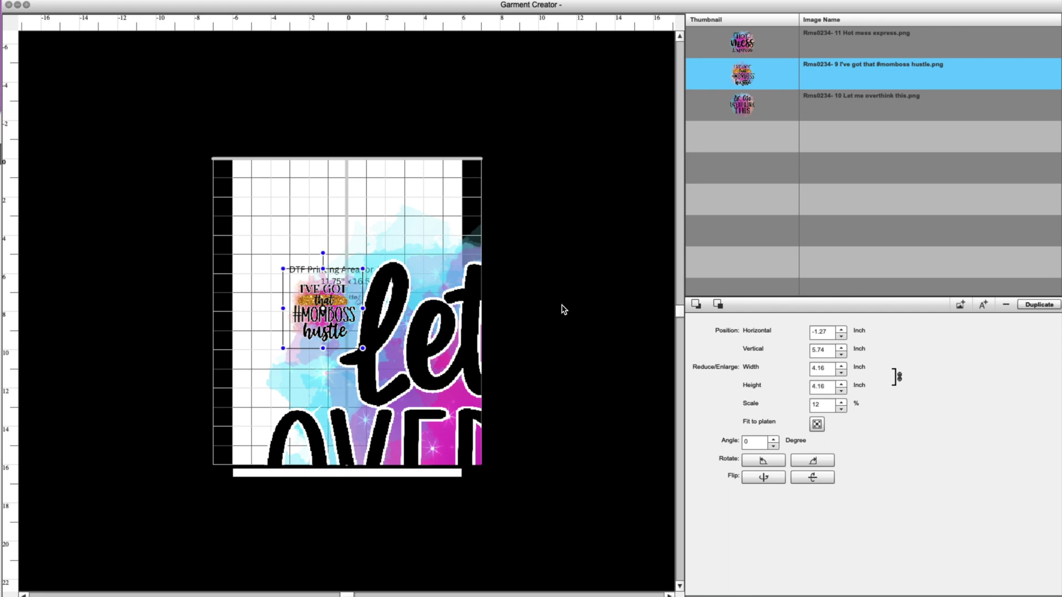
{"action": "left_click_drag", "start_coordinate": [363, 269], "coordinate": [427, 260]}
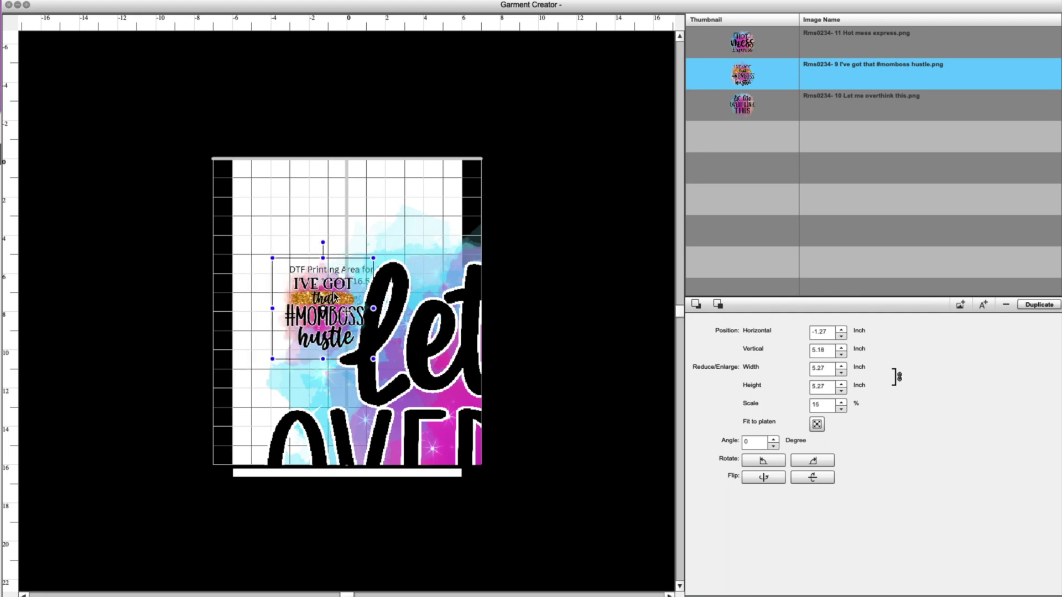
{"action": "left_click_drag", "start_coordinate": [323, 308], "coordinate": [275, 208]}
{"action": "left_click", "coordinate": [416, 316]}
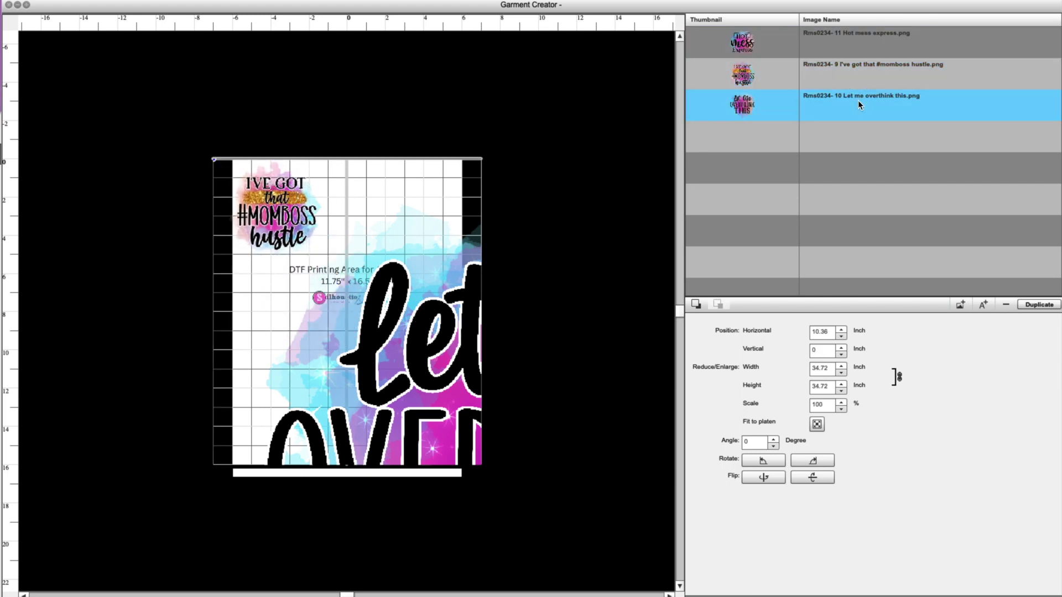
Enter a 20% scale for Let me overthink this, then fit it to the platen
{"action": "double_click", "coordinate": [821, 408]}
{"action": "type", "text": "20"}
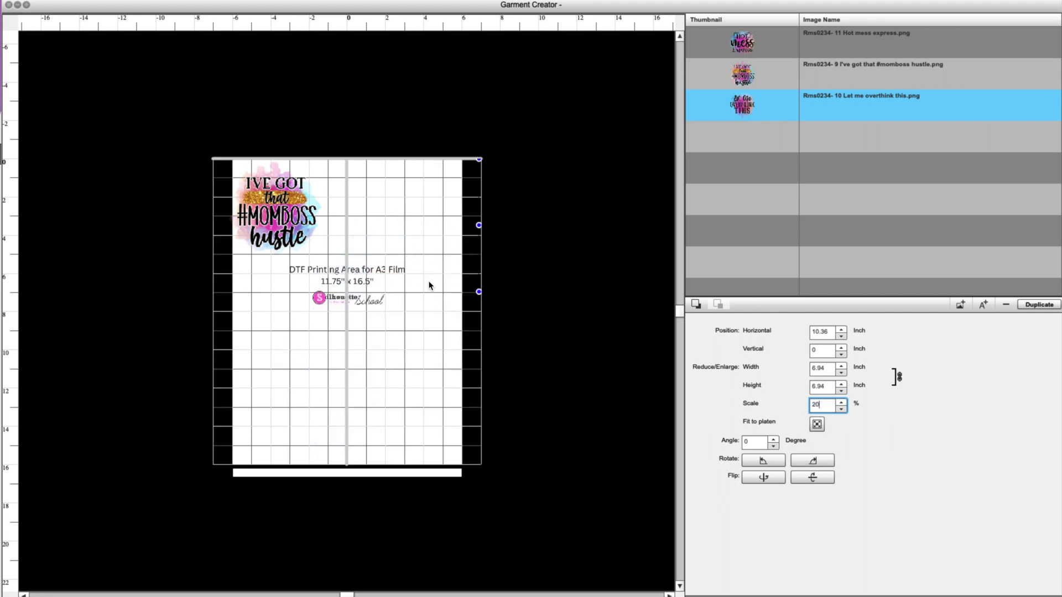
{"action": "left_click", "coordinate": [476, 300]}
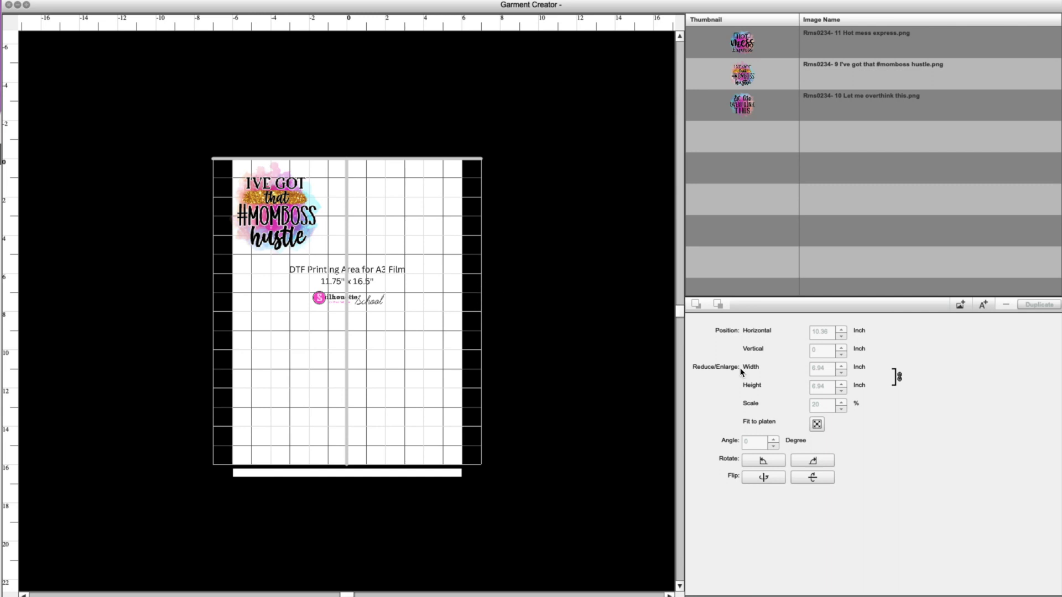
{"action": "left_click", "coordinate": [817, 424]}
{"action": "left_click", "coordinate": [816, 117]}
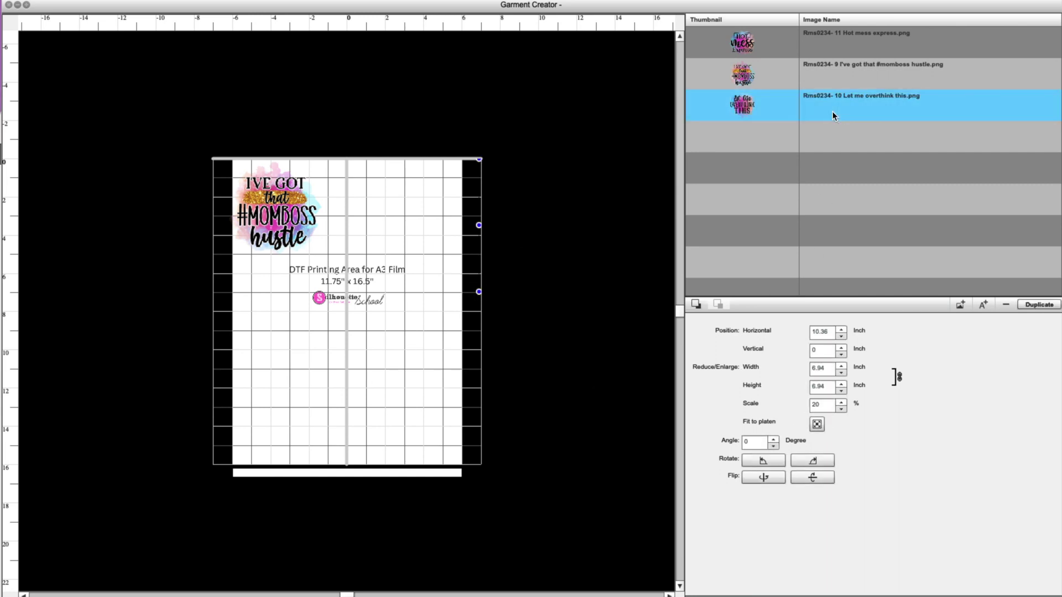
{"action": "left_click", "coordinate": [817, 424]}
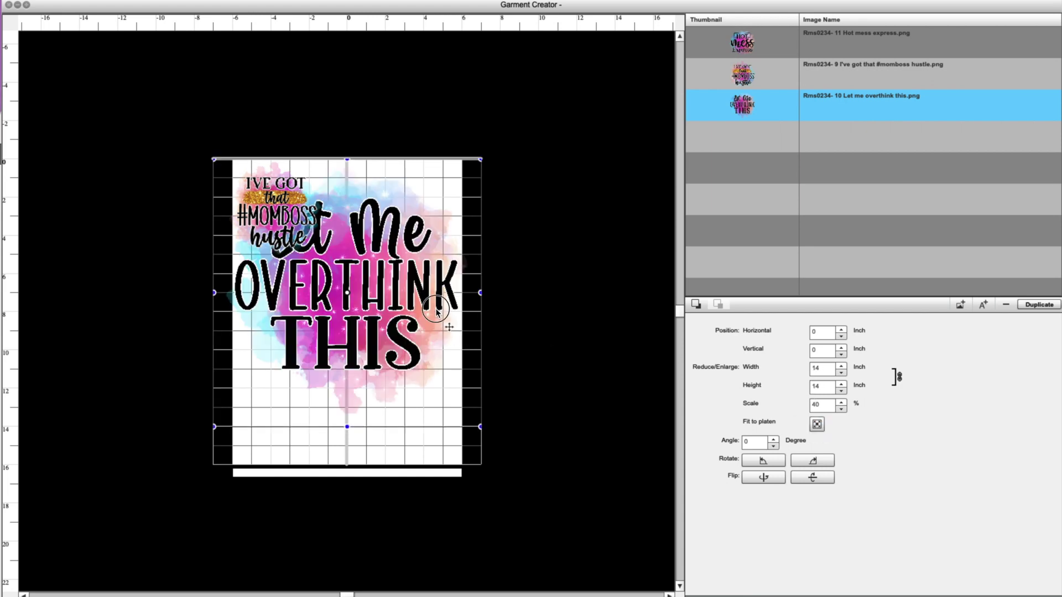
Scale Let me overthink this to 20% (6.94 inches) and place it under #momboss hustle
{"action": "left_click_drag", "start_coordinate": [436, 312], "coordinate": [406, 346]}
{"action": "left_click", "coordinate": [823, 404]}
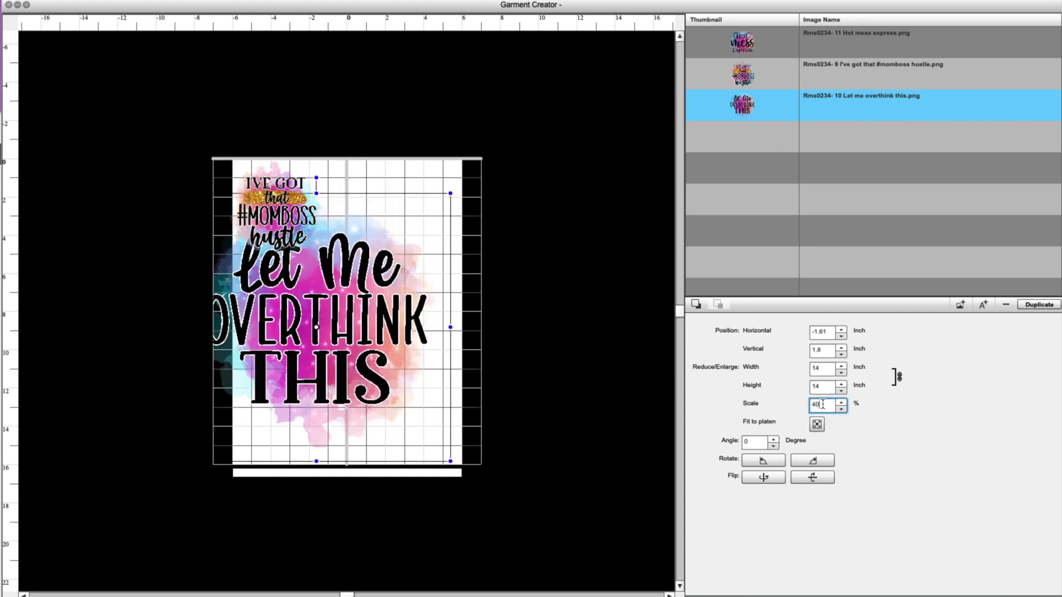
{"action": "double_click", "coordinate": [823, 405]}
{"action": "type", "text": "20"}
{"action": "key", "text": "Return"}
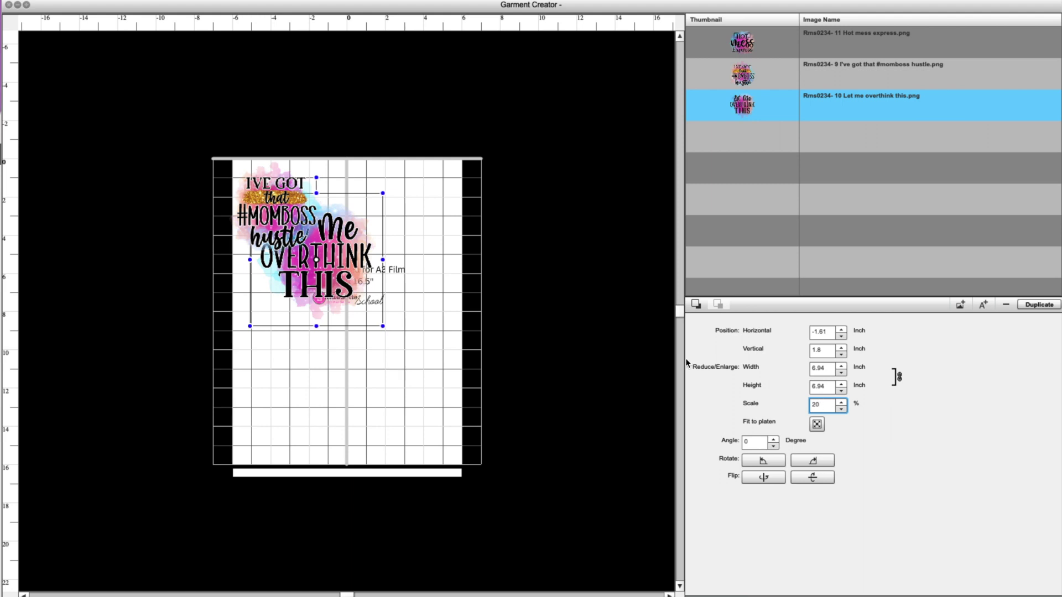
{"action": "left_click_drag", "start_coordinate": [348, 277], "coordinate": [327, 354]}
{"action": "left_click", "coordinate": [888, 42]}
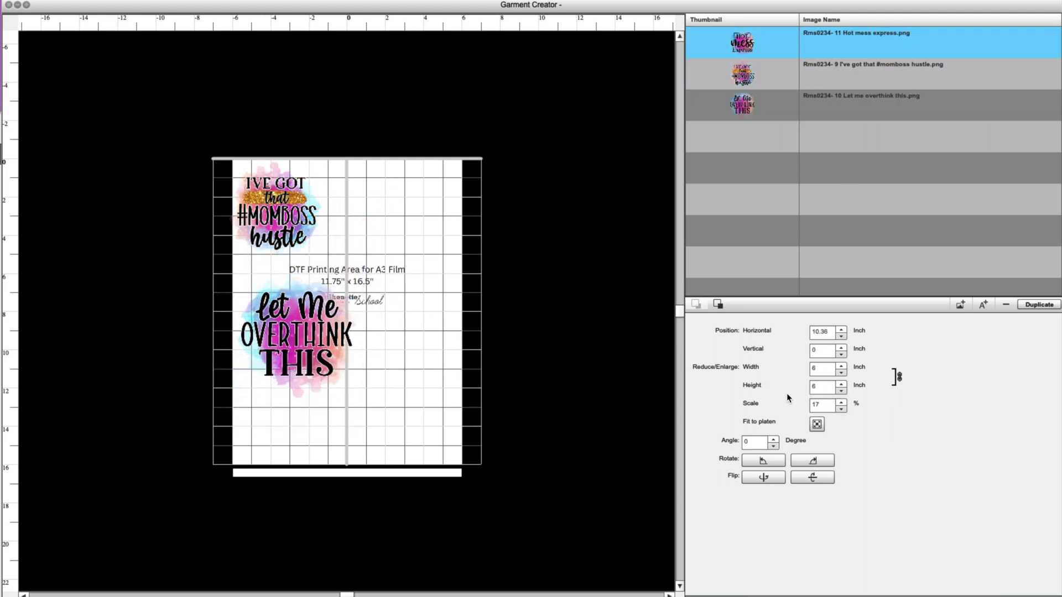
Scale Hot mess express to 20% in the top right, then realign the overthink and momboss designs
{"action": "left_click", "coordinate": [817, 424]}
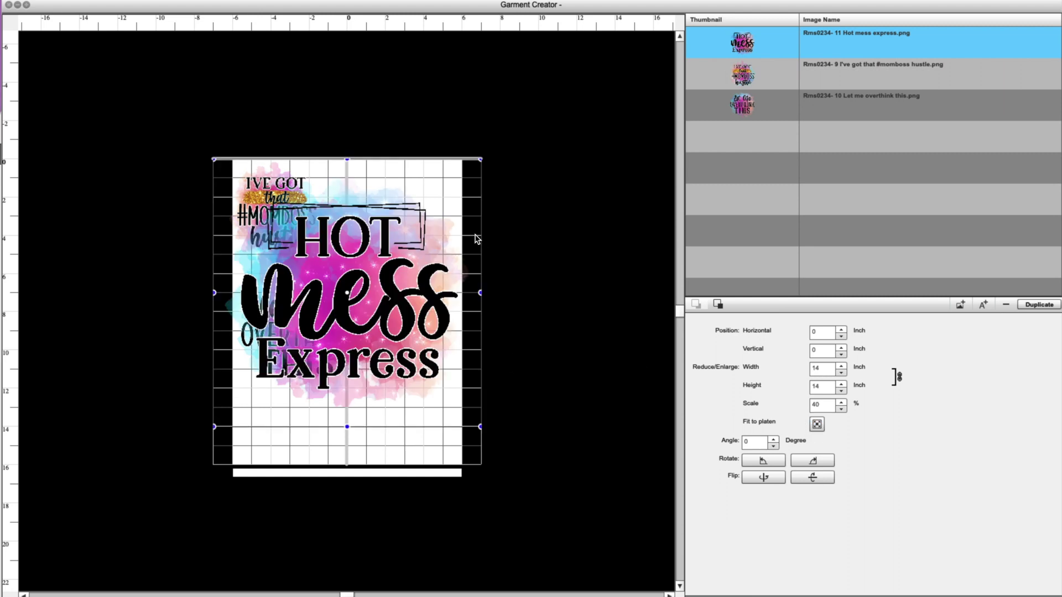
{"action": "left_click_drag", "start_coordinate": [434, 260], "coordinate": [420, 274]}
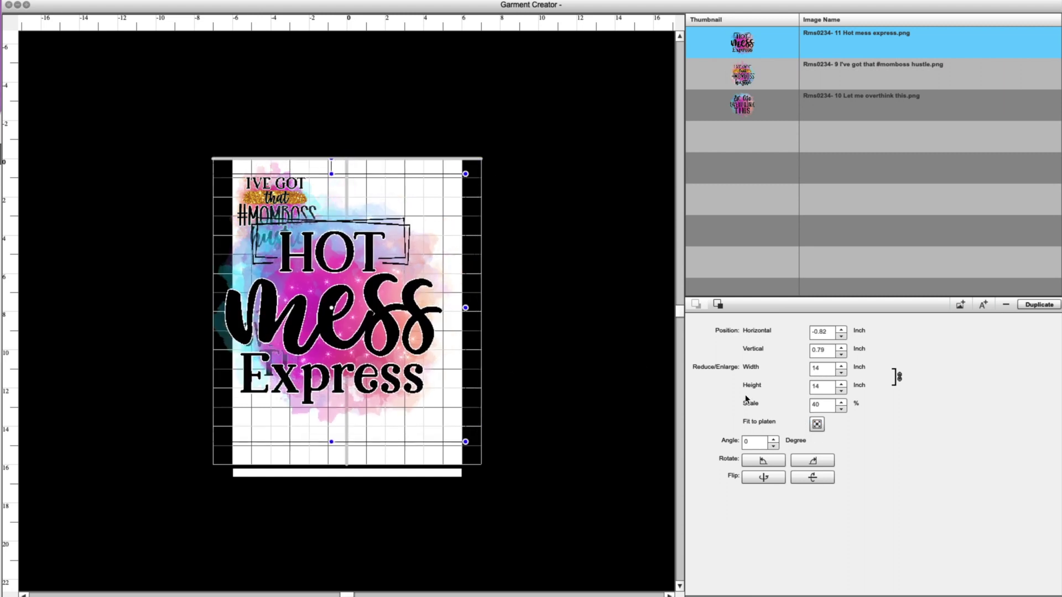
{"action": "left_click", "coordinate": [816, 405]}
{"action": "key", "text": "BackSpace"}
{"action": "type", "text": "2"}
{"action": "key", "text": "Return"}
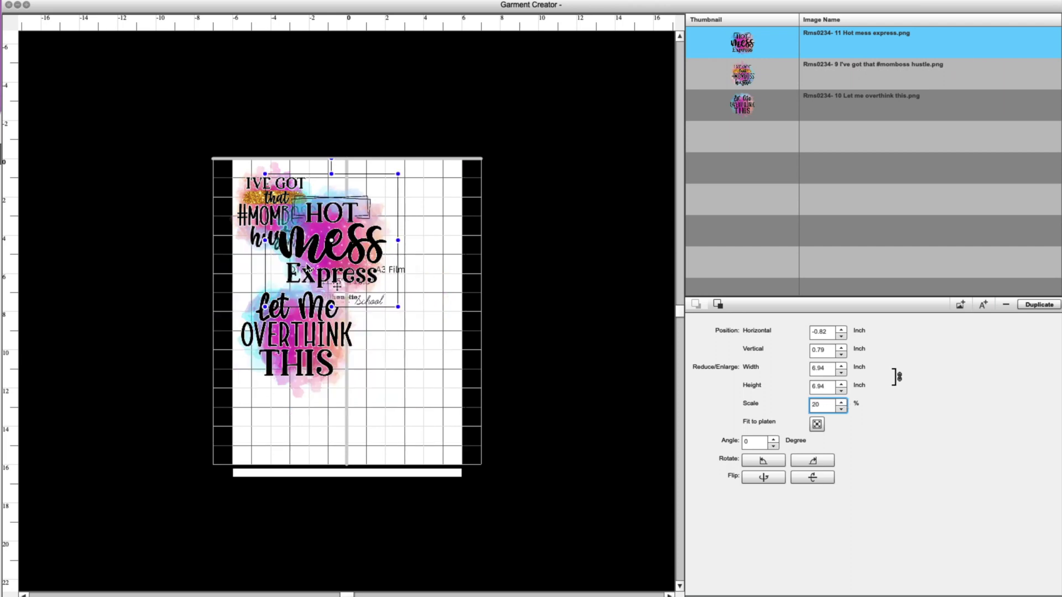
{"action": "left_click_drag", "start_coordinate": [319, 254], "coordinate": [380, 232]}
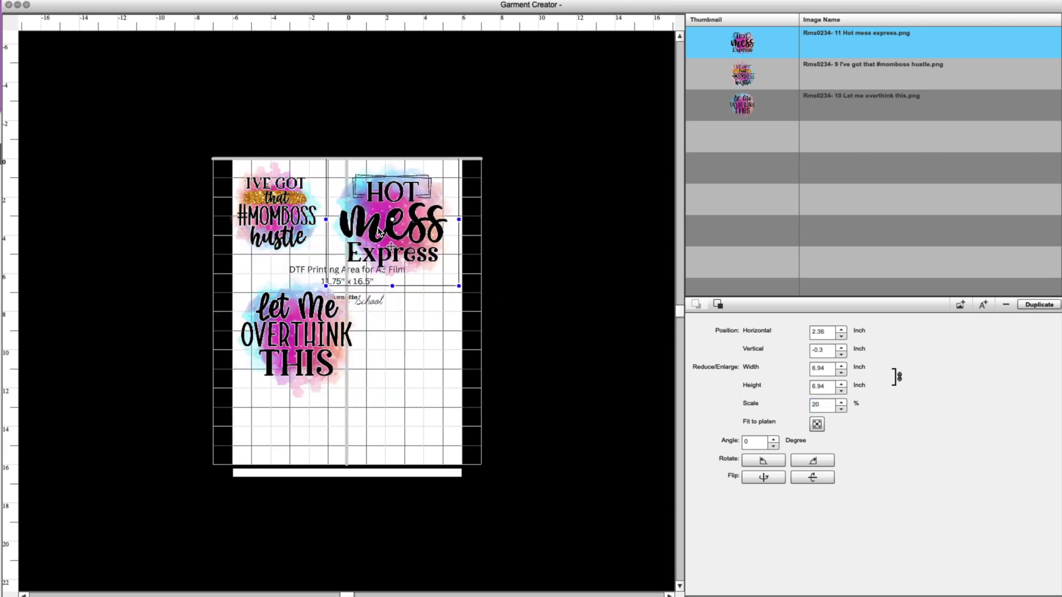
{"action": "left_click_drag", "start_coordinate": [290, 336], "coordinate": [290, 323]}
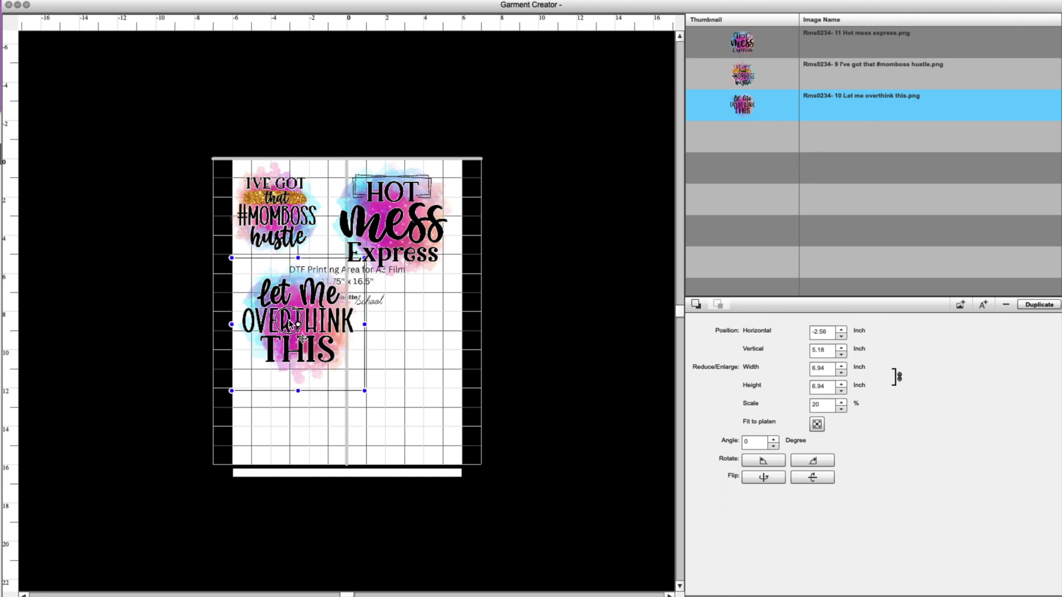
{"action": "left_click_drag", "start_coordinate": [277, 213], "coordinate": [285, 214]}
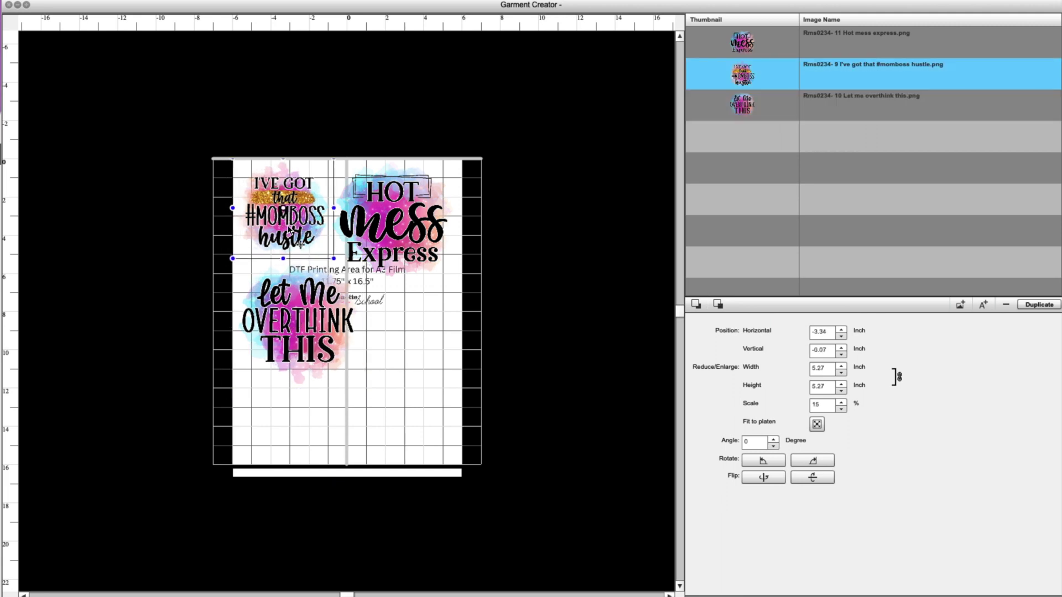
Duplicate #momboss hustle twice and stack both copies in the right column below Hot mess express
{"action": "left_click", "coordinate": [363, 298]}
{"action": "left_click", "coordinate": [285, 228]}
{"action": "left_click", "coordinate": [1040, 306]}
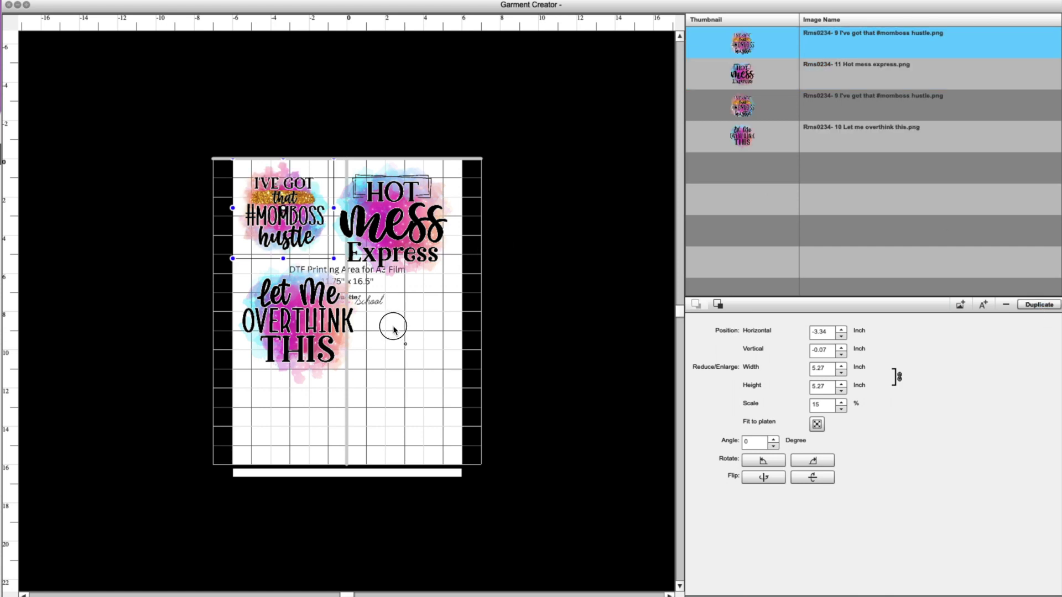
{"action": "left_click_drag", "start_coordinate": [284, 225], "coordinate": [406, 342]}
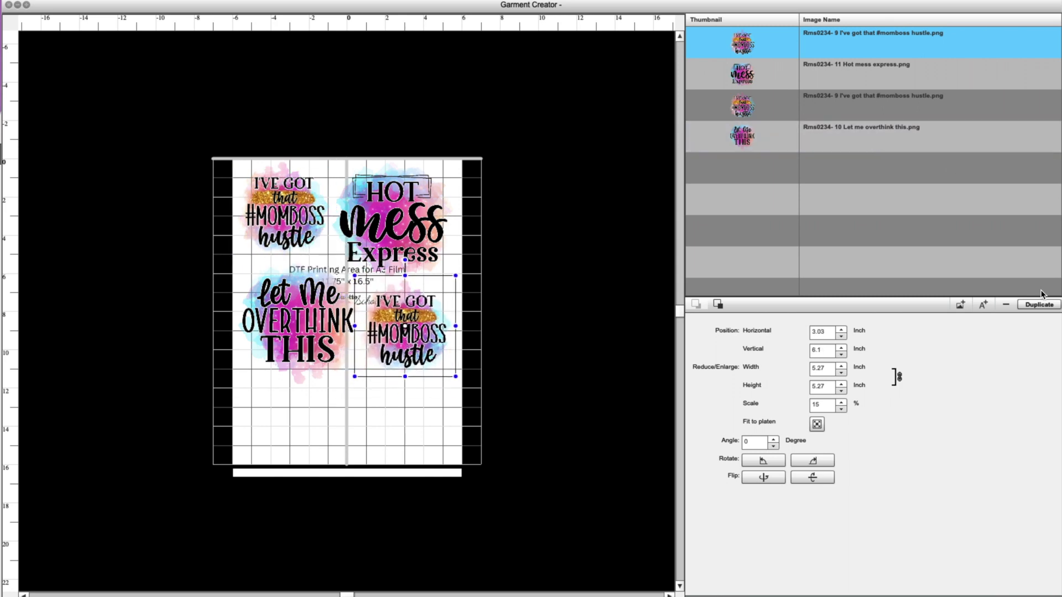
{"action": "left_click", "coordinate": [1034, 308]}
{"action": "left_click_drag", "start_coordinate": [411, 339], "coordinate": [411, 428]}
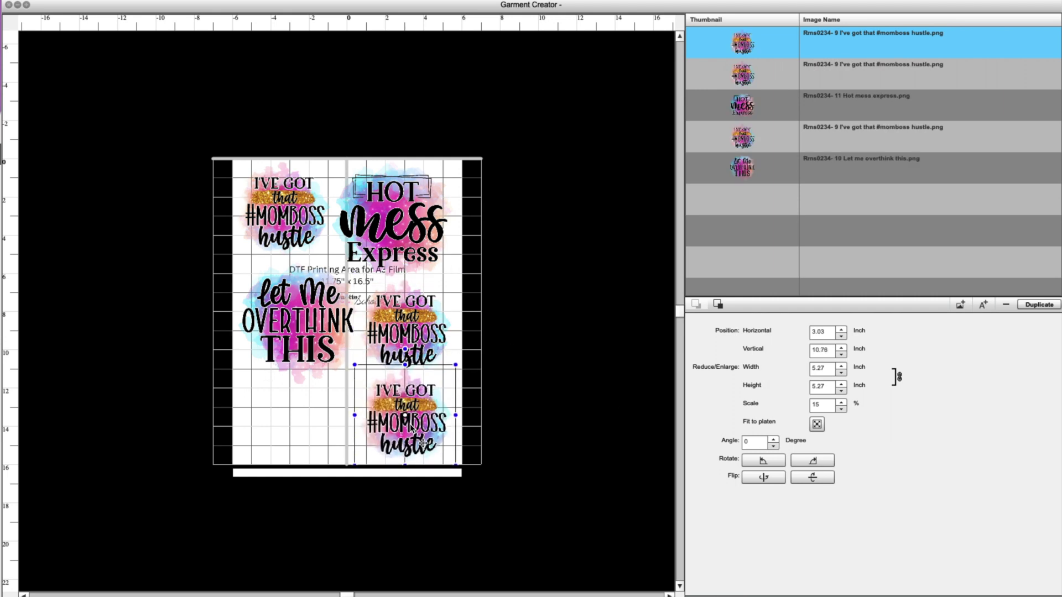
Select Let me overthink this in the image list and bring up the add-image file picker
{"action": "left_click", "coordinate": [306, 321]}
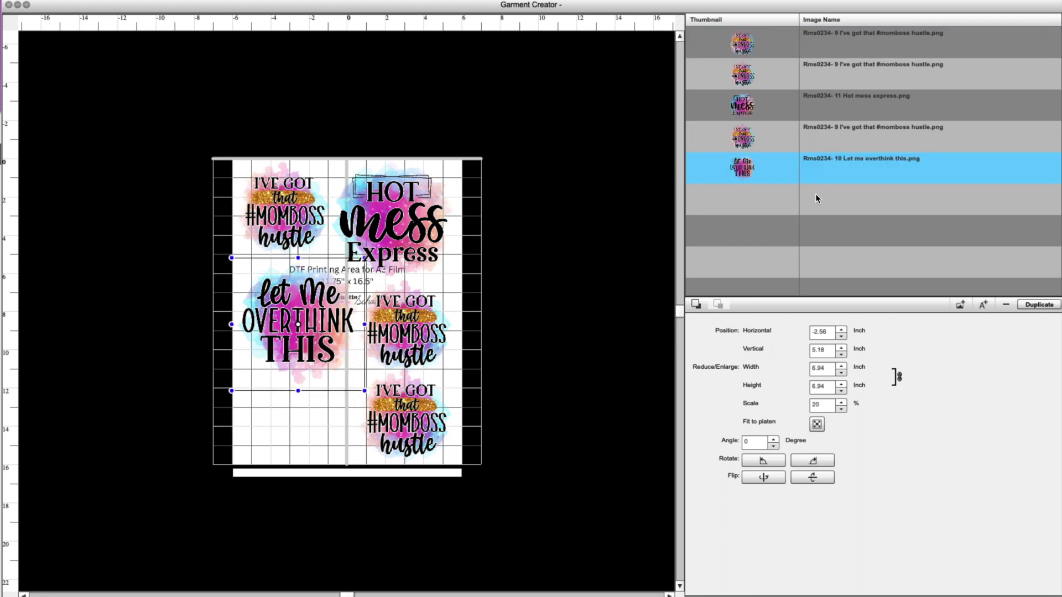
{"action": "left_click", "coordinate": [870, 160]}
{"action": "left_click", "coordinate": [961, 308]}
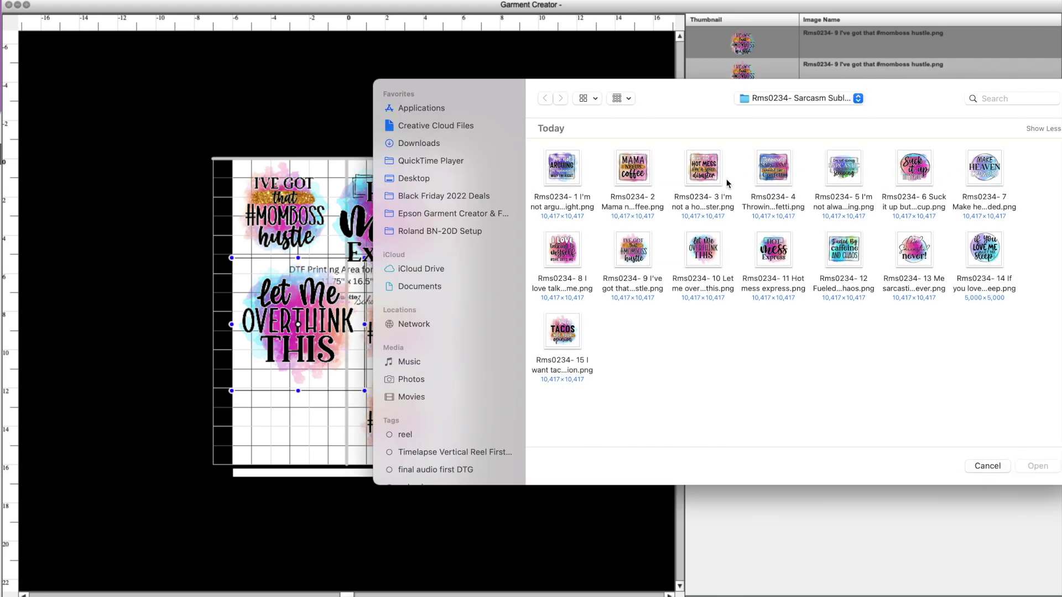
Add the Mama needs coffee image, fit it to the platen and scale it to 20%
{"action": "left_click", "coordinate": [641, 179]}
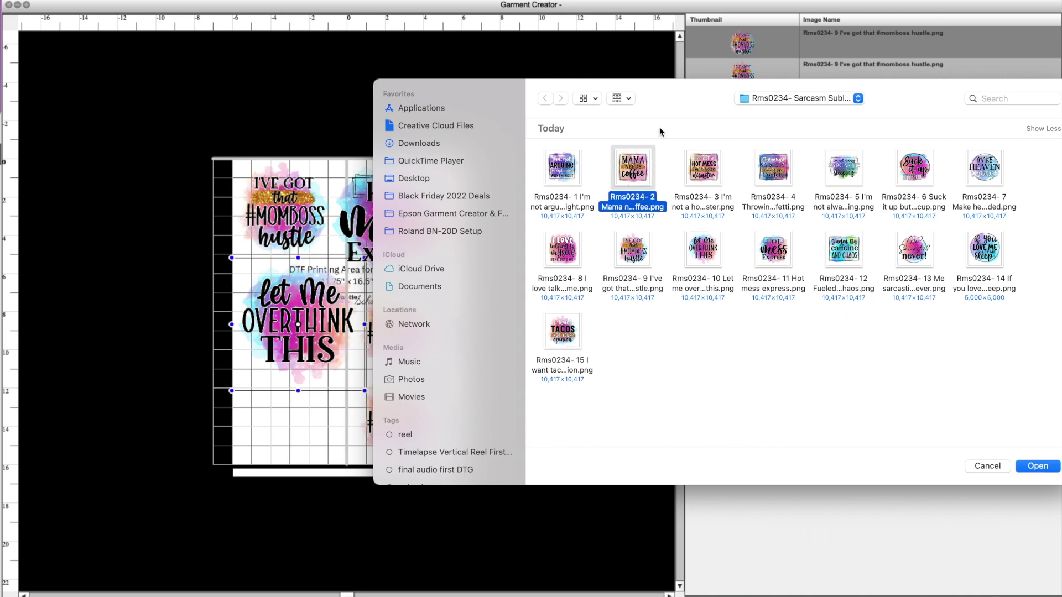
{"action": "left_click", "coordinate": [1019, 468]}
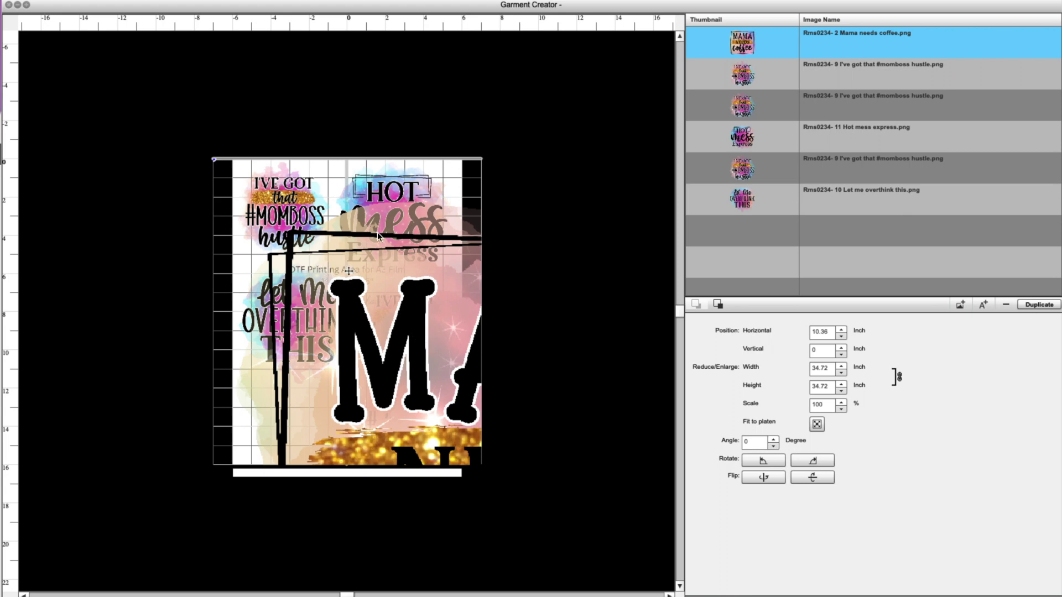
{"action": "left_click", "coordinate": [893, 42]}
{"action": "left_click", "coordinate": [816, 423]}
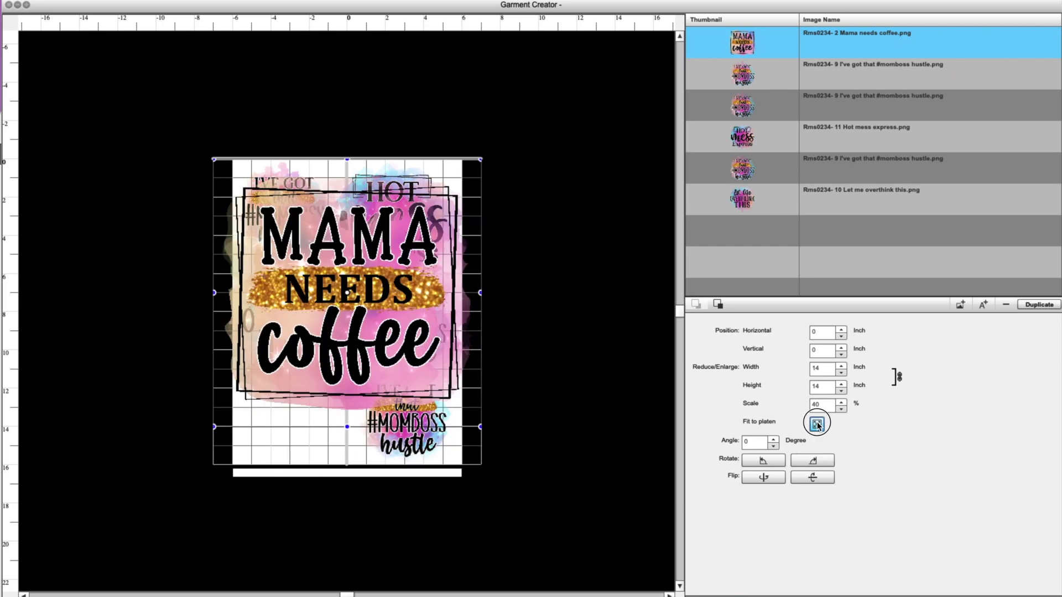
{"action": "left_click", "coordinate": [814, 407]}
{"action": "key", "text": "BackSpace"}
{"action": "key", "text": "BackSpace"}
{"action": "key", "text": "Return"}
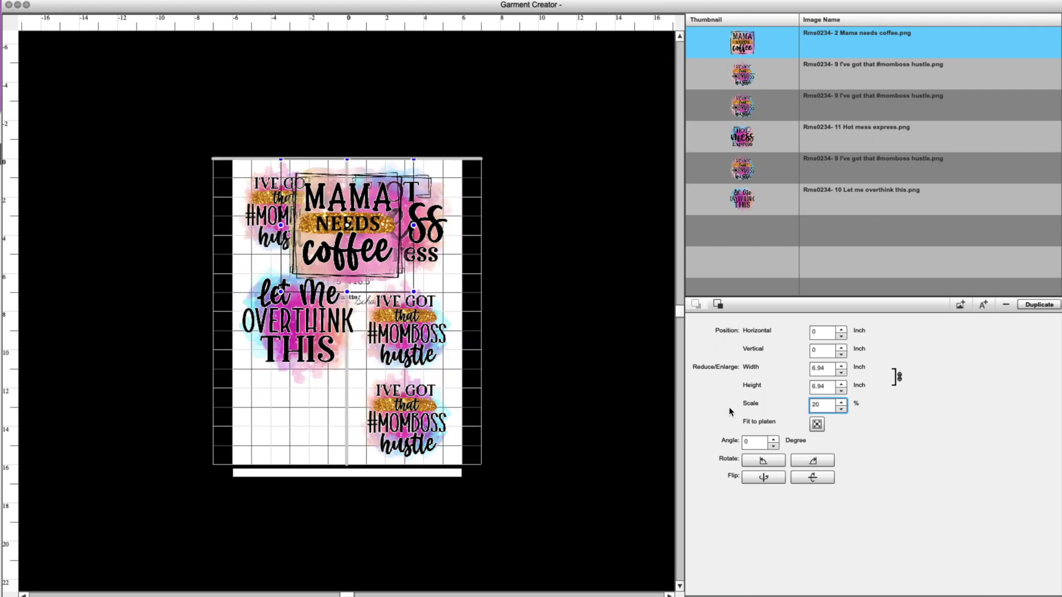
Place Mama needs coffee in the lower left, shrunk to 3.87 inches at 11%
{"action": "left_click_drag", "start_coordinate": [409, 171], "coordinate": [311, 397]}
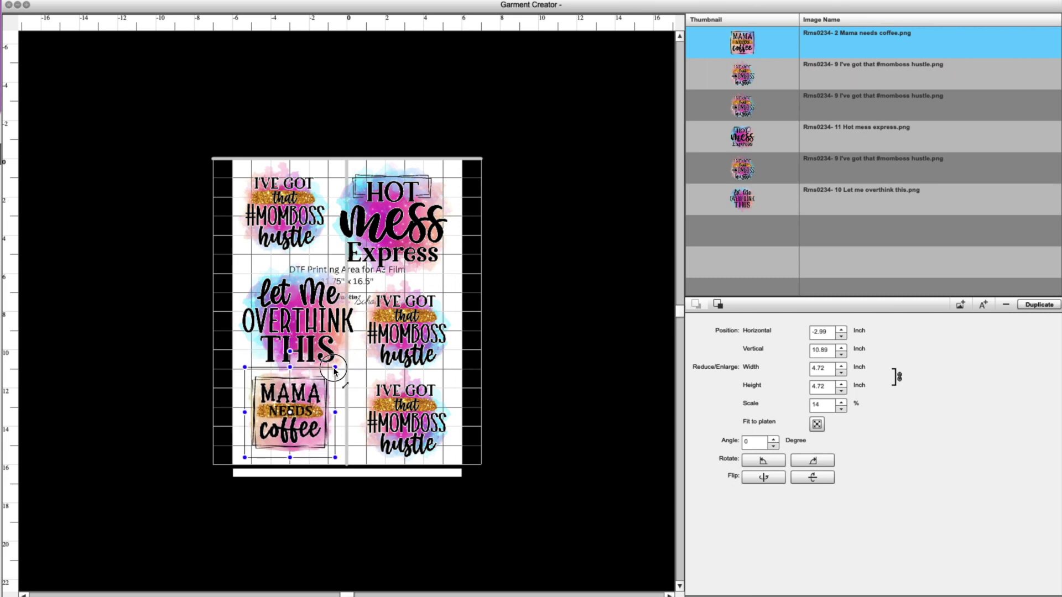
{"action": "left_click_drag", "start_coordinate": [335, 362], "coordinate": [314, 425]}
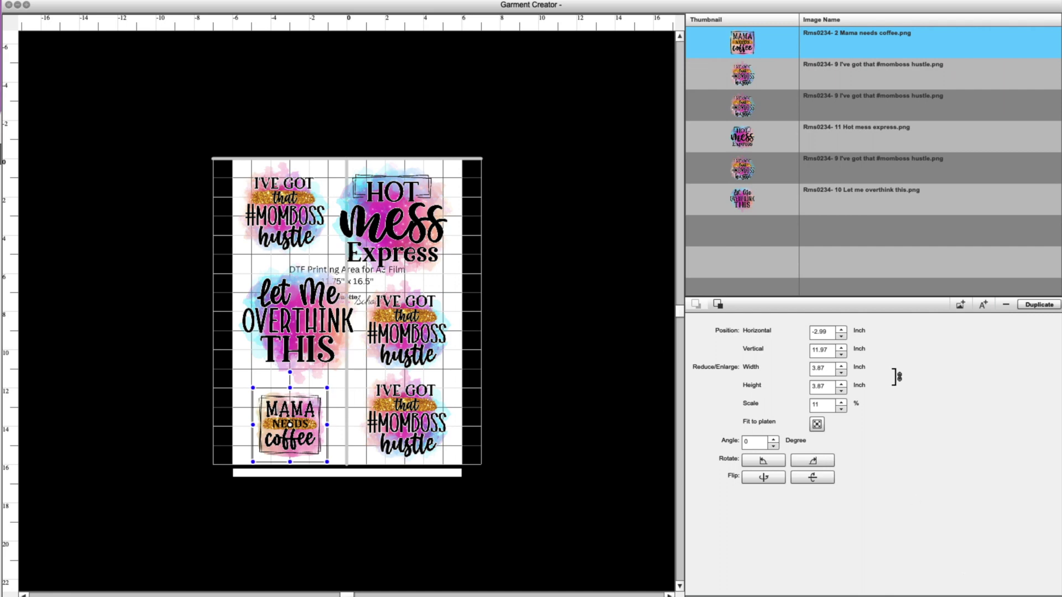
{"action": "left_click", "coordinate": [1032, 593]}
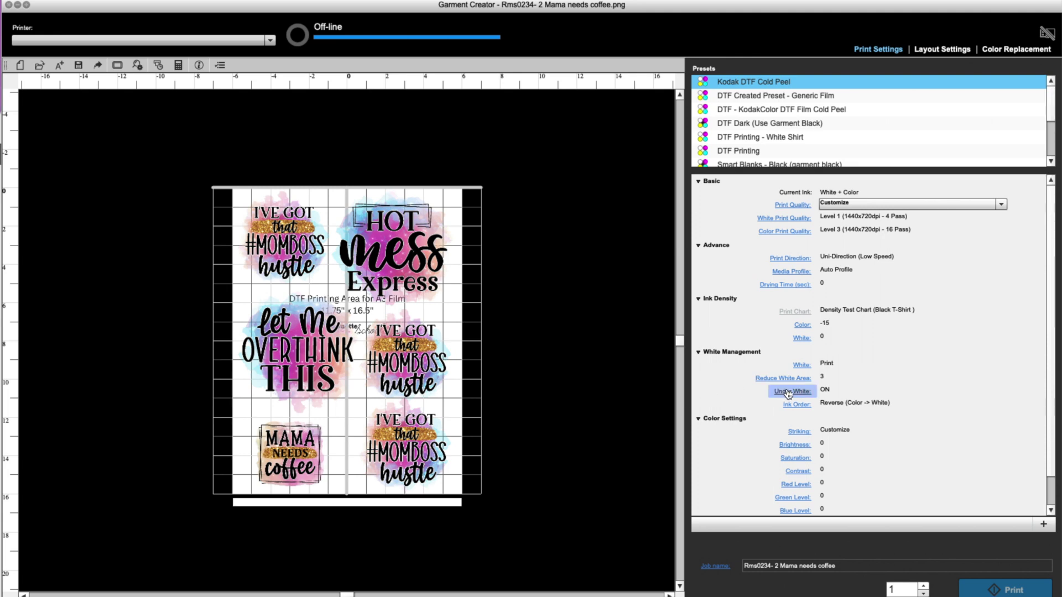
{"action": "scroll", "coordinate": [281, 307], "scroll_direction": "down", "scroll_amount": 2}
{"action": "left_click", "coordinate": [305, 273]}
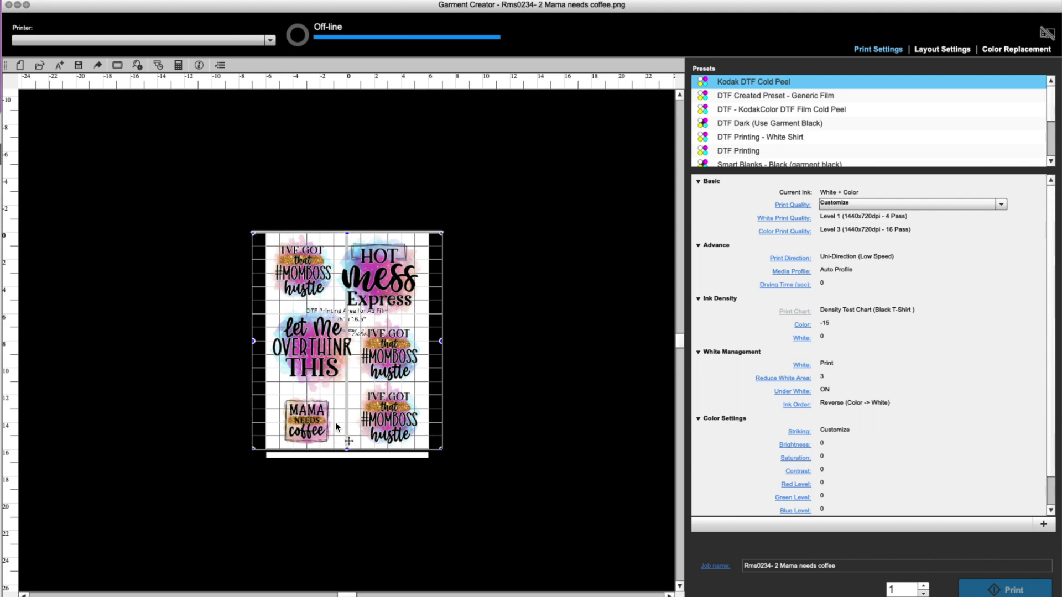
{"action": "scroll", "coordinate": [547, 346], "scroll_direction": "up", "scroll_amount": 3}
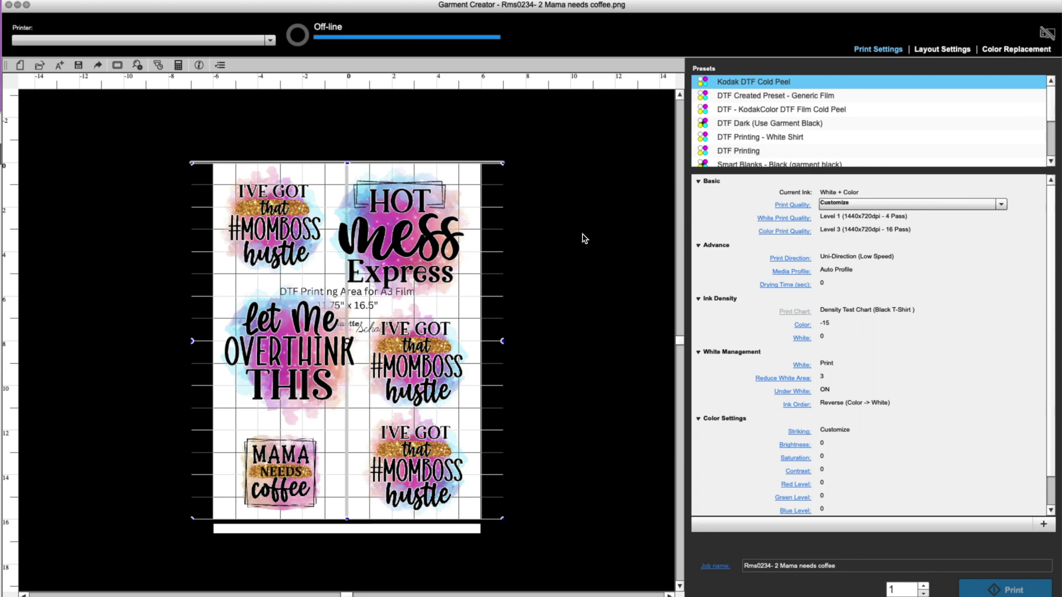
{"action": "left_click", "coordinate": [925, 51]}
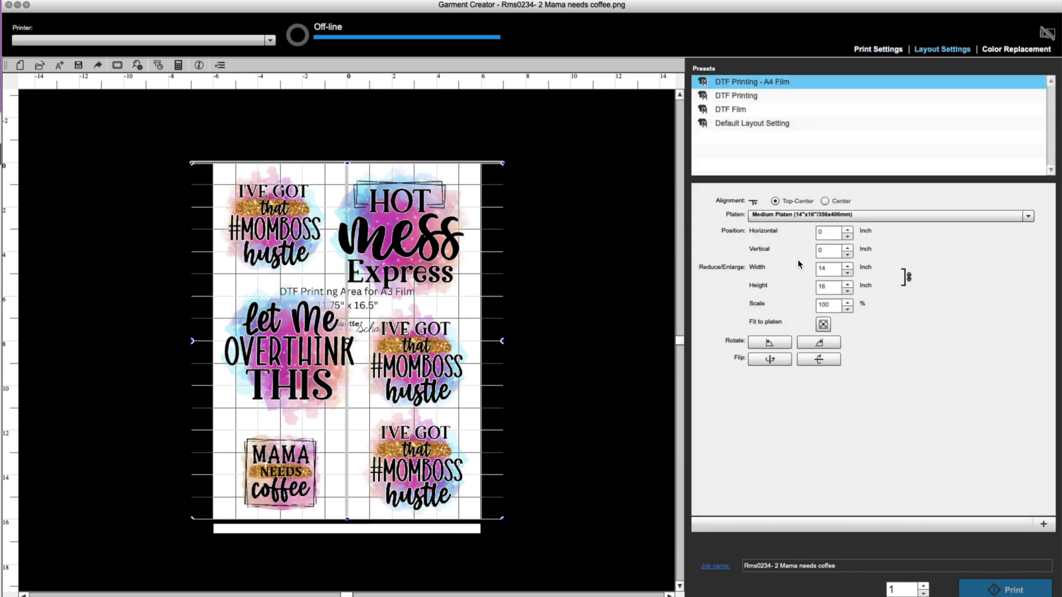
Flip the entire six-design layout horizontally so every design's text reads mirrored
{"action": "left_click", "coordinate": [769, 360]}
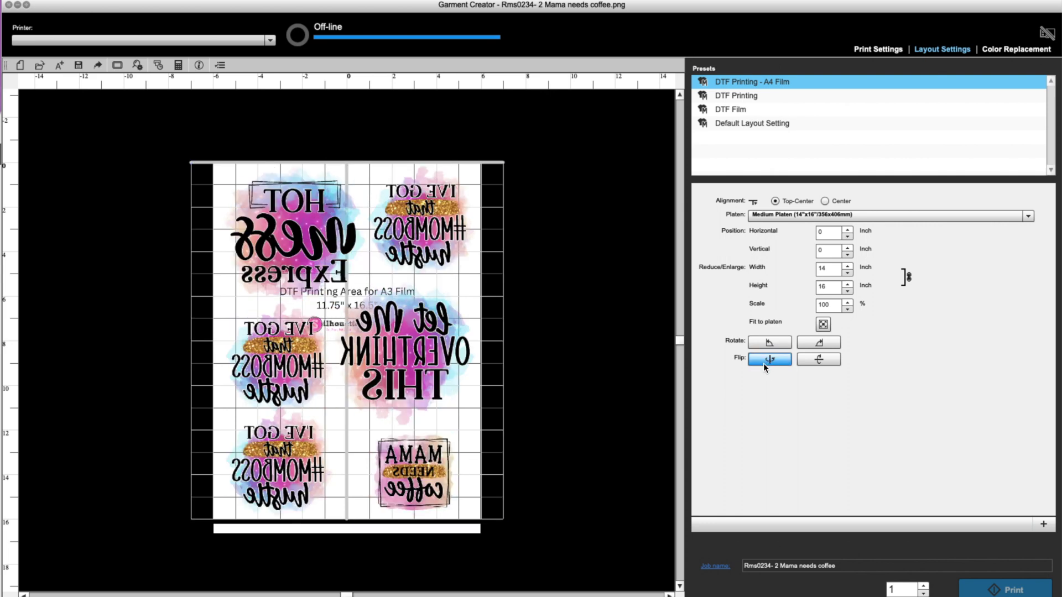